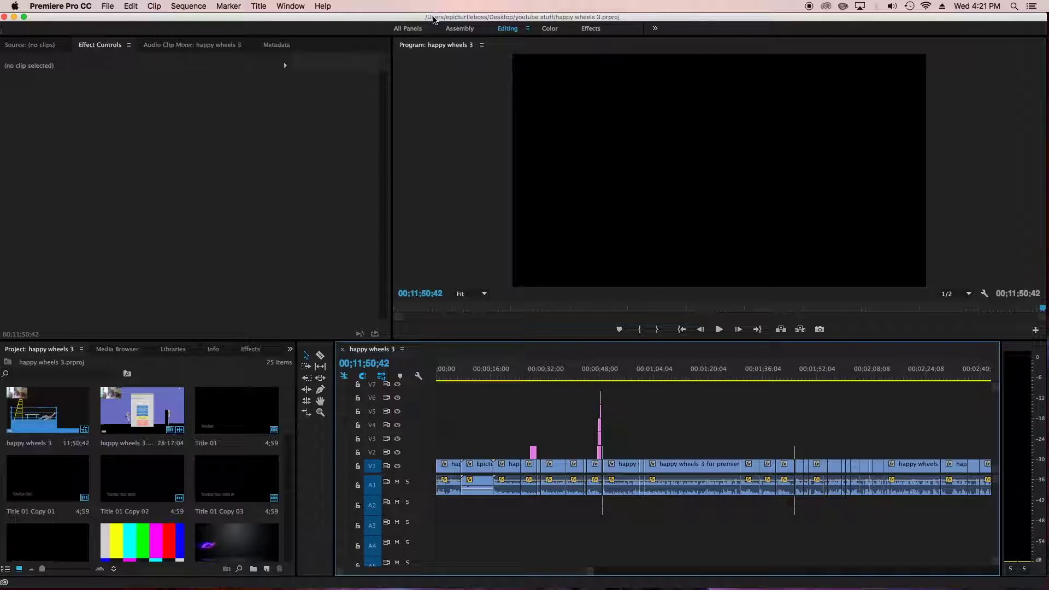
Step: Open File > Export > Media to bring up Export Settings for the happy wheels 3 sequence
left_click_drag(554, 576, 487, 556)
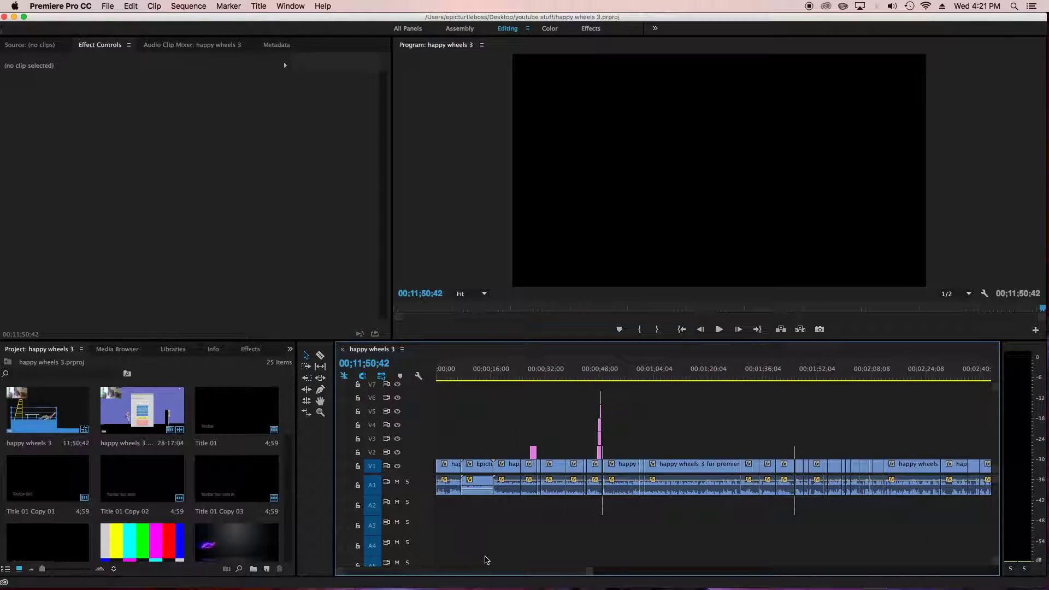
left_click(108, 6)
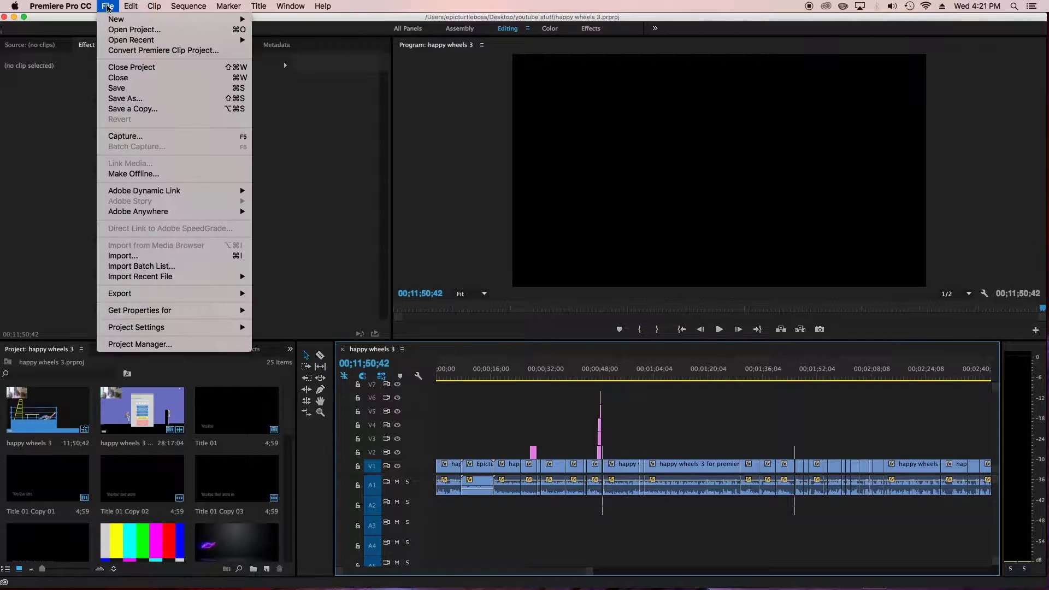
mouse_move(170, 293)
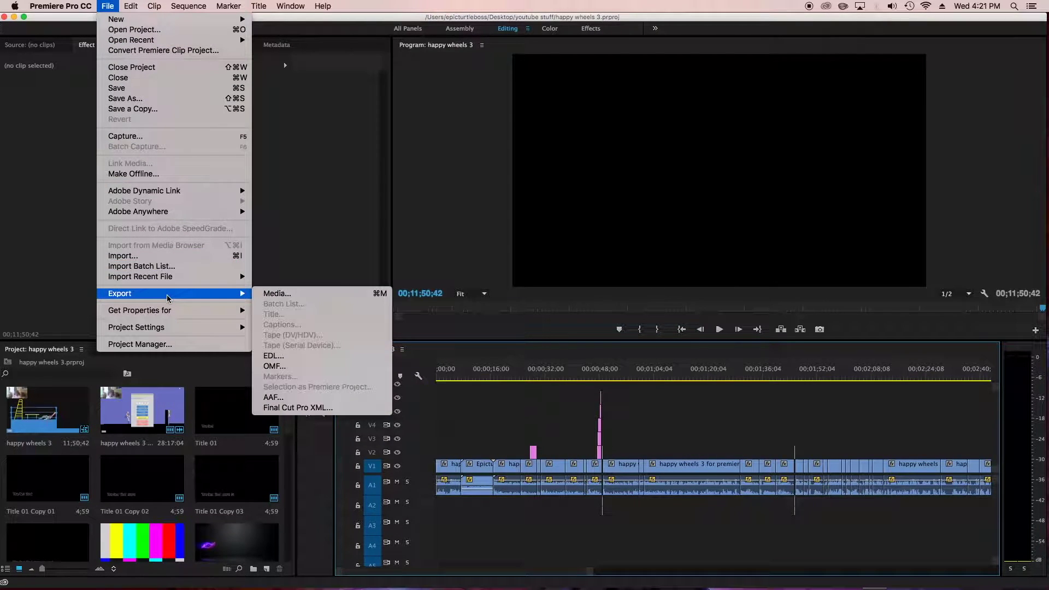
left_click(437, 348)
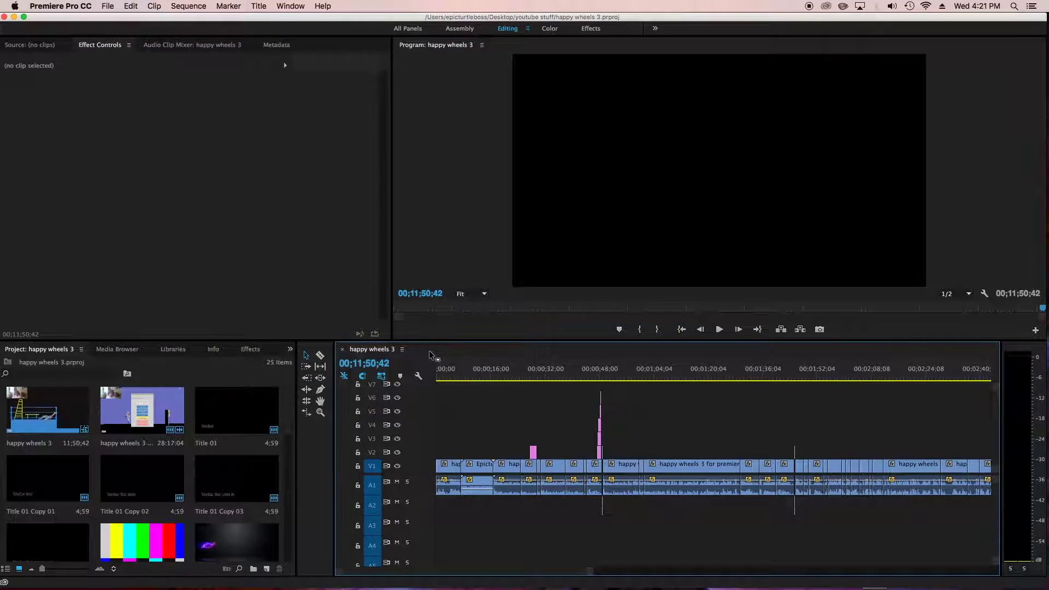
left_click(281, 226)
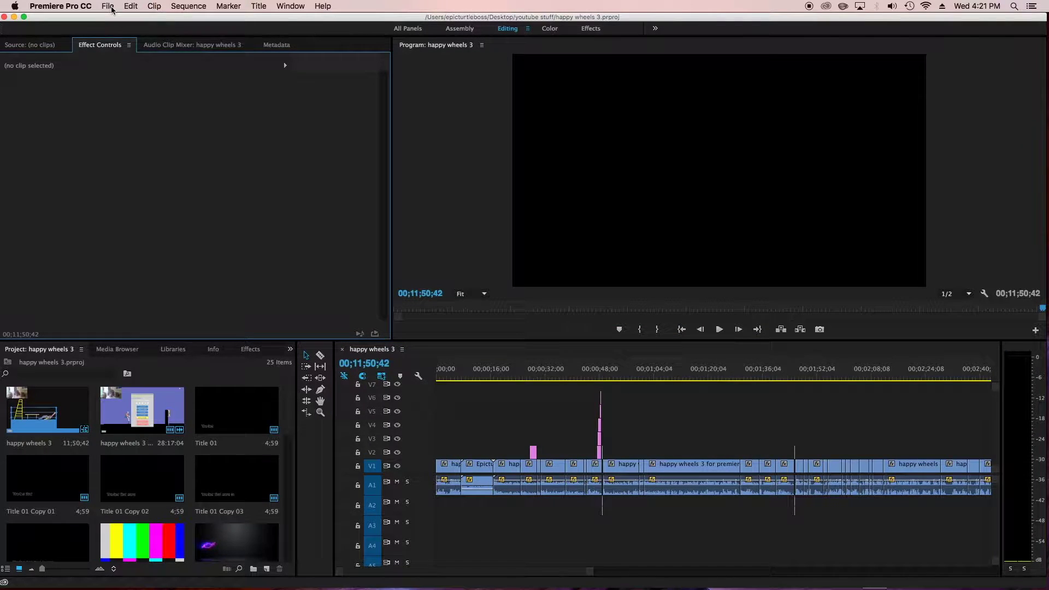
left_click(108, 6)
mouse_move(175, 294)
left_click(341, 210)
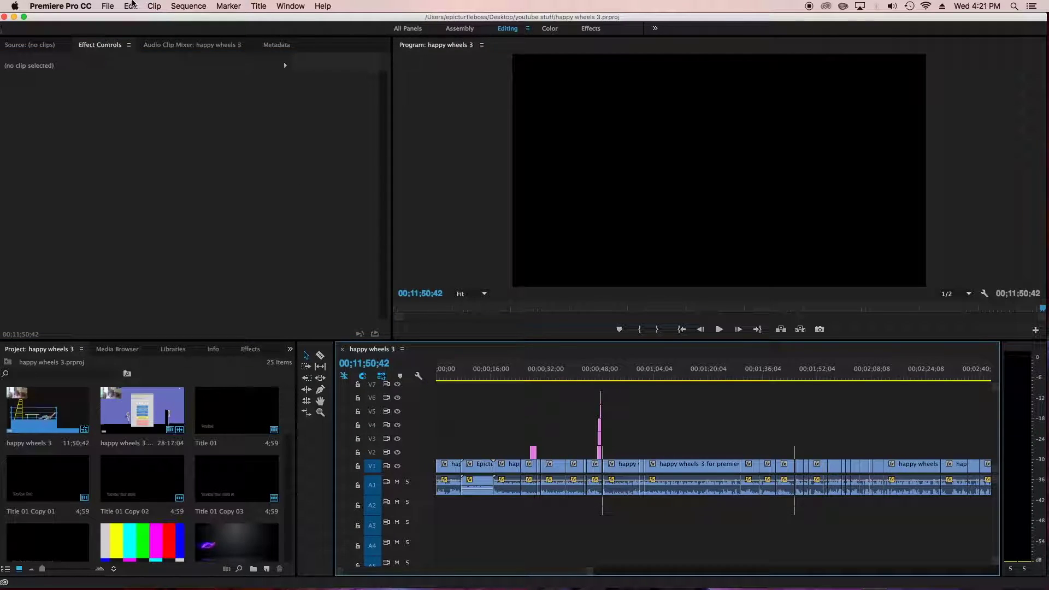
left_click(108, 6)
mouse_move(171, 297)
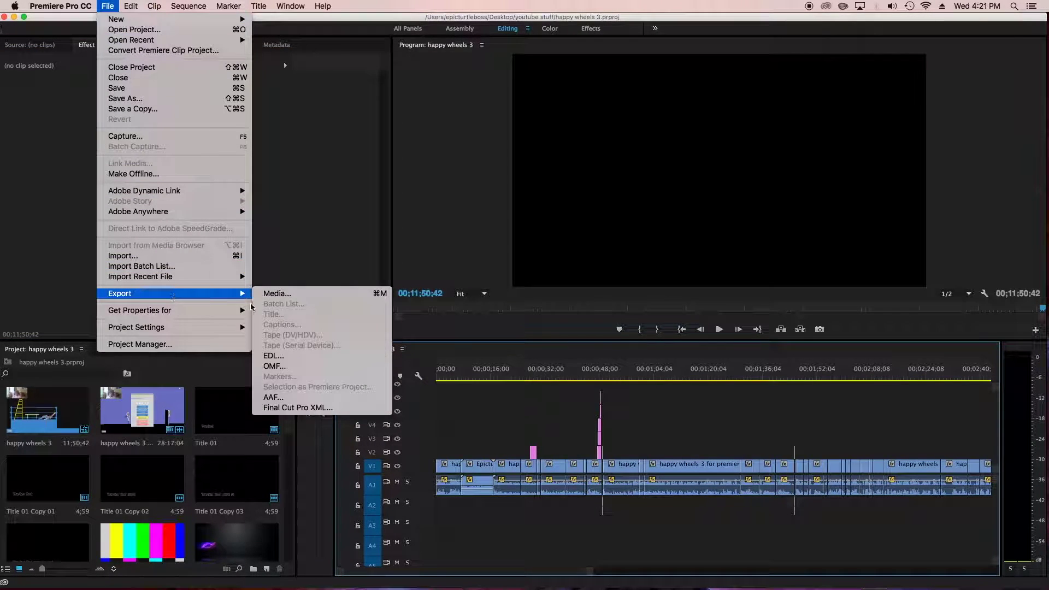
left_click(276, 293)
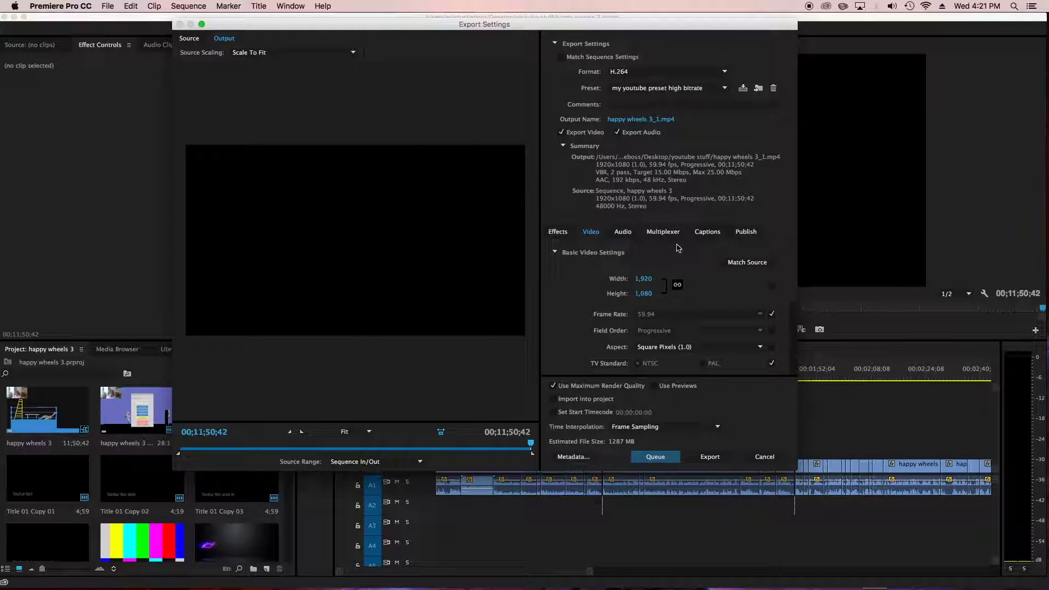
left_click(659, 90)
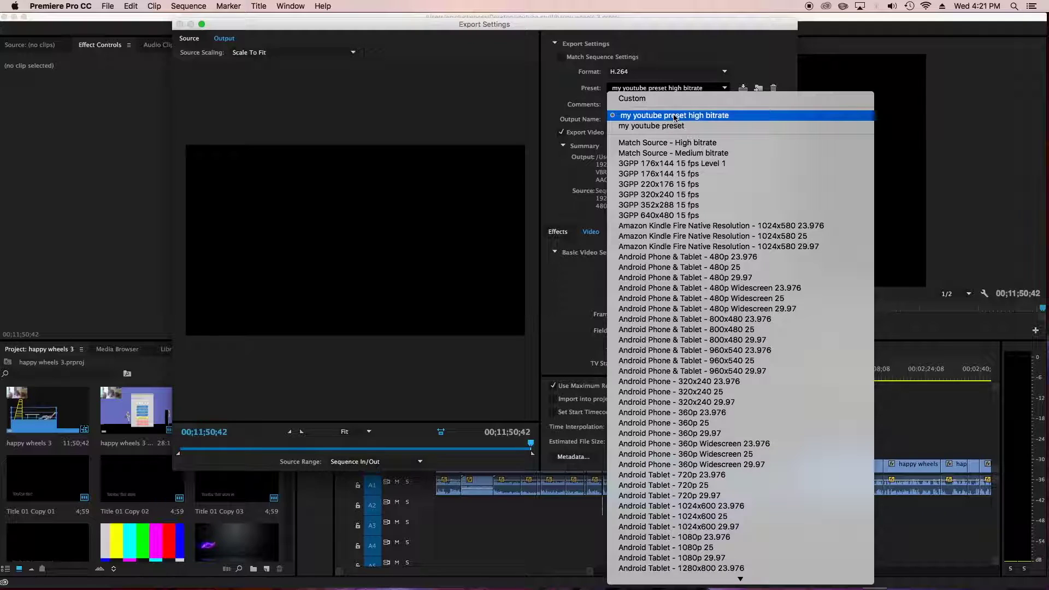
left_click(676, 117)
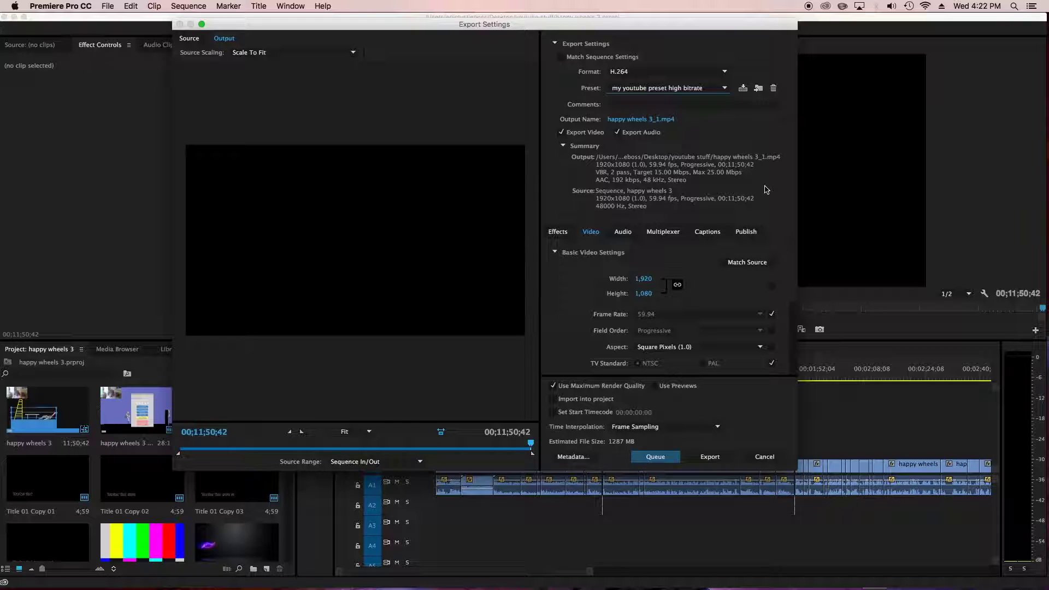
left_click(553, 233)
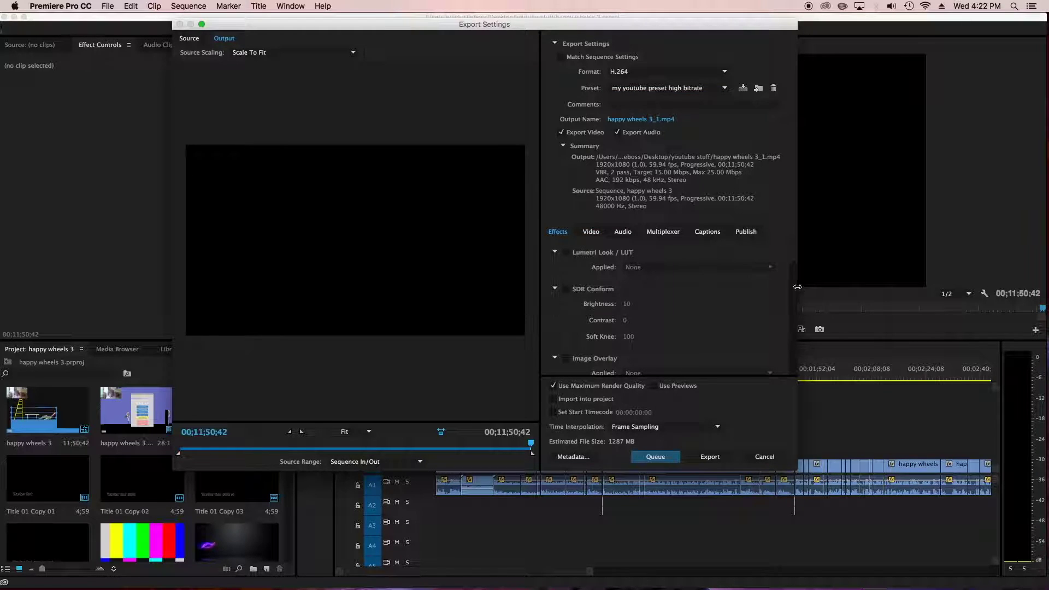
mouse_move(794, 248)
left_mouse_down()
mouse_move(793, 368)
mouse_move(794, 249)
left_mouse_up()
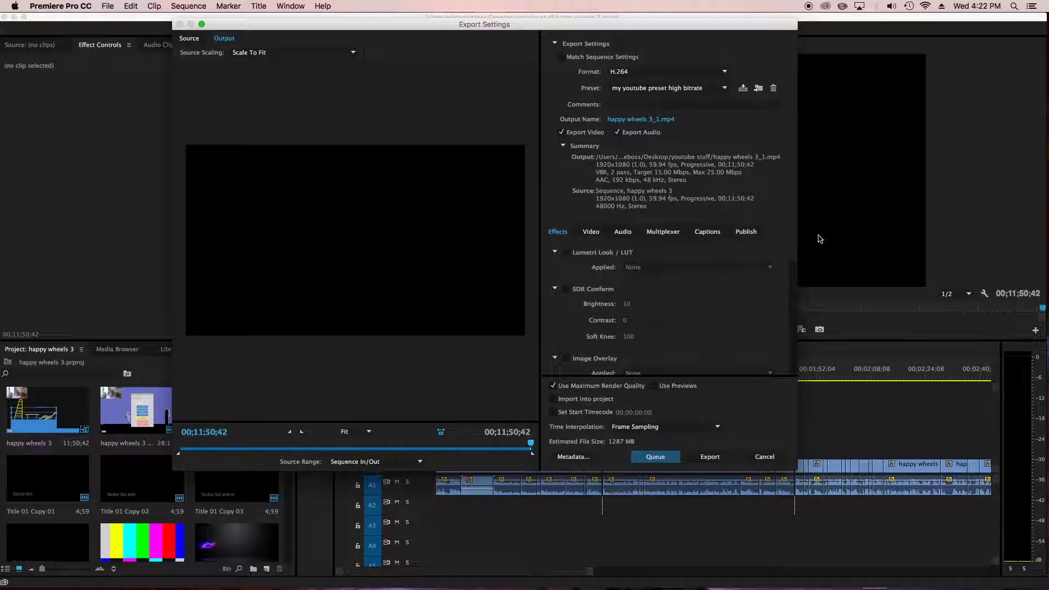
left_click(591, 233)
left_click(618, 235)
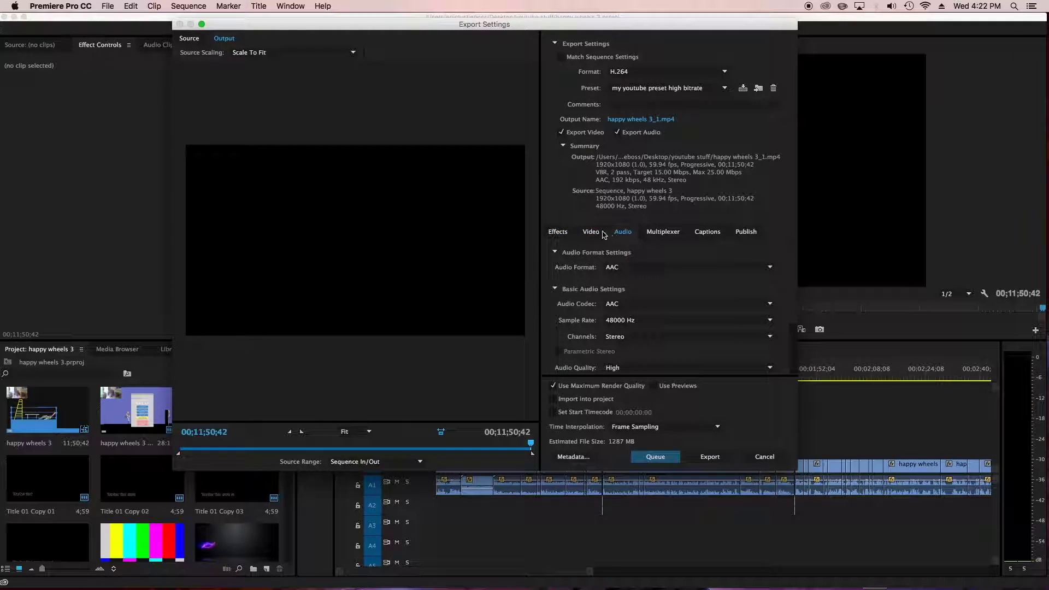
left_click(599, 233)
left_click(650, 232)
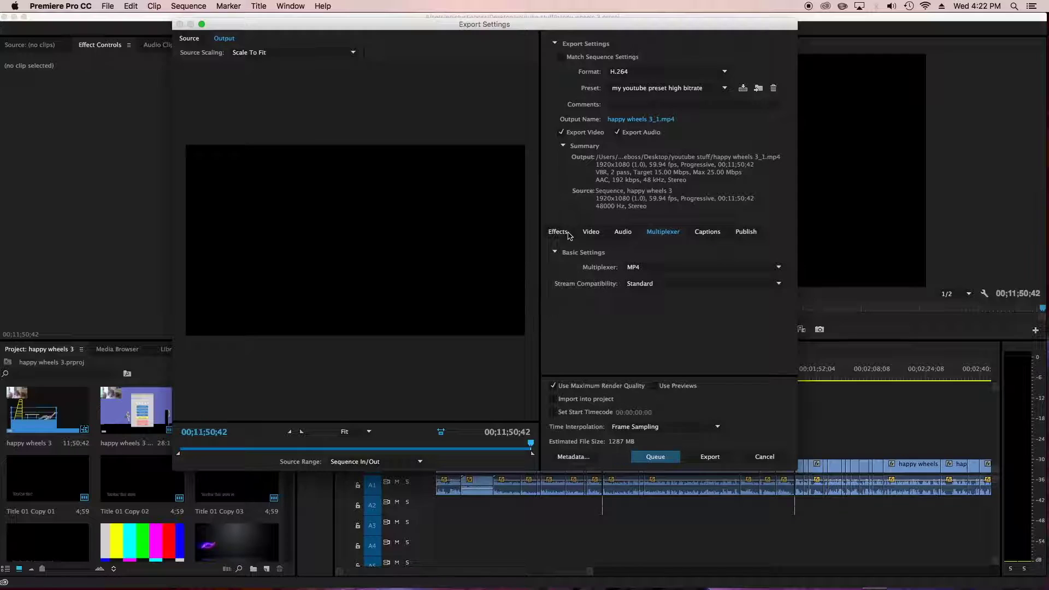
left_click(590, 232)
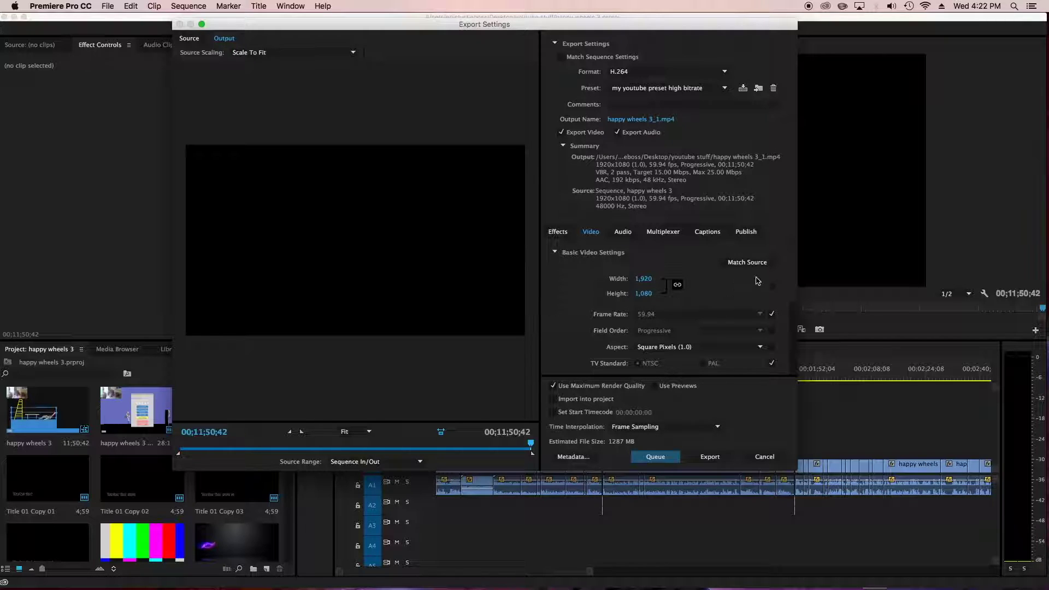
scroll(795, 288, "down", 1)
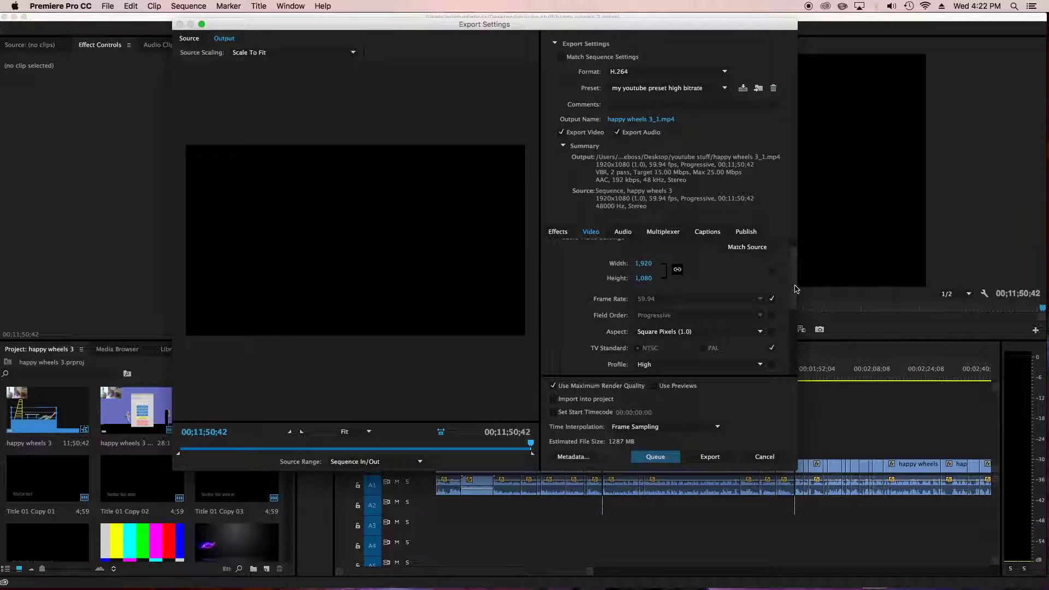
scroll(796, 290, "down", 1)
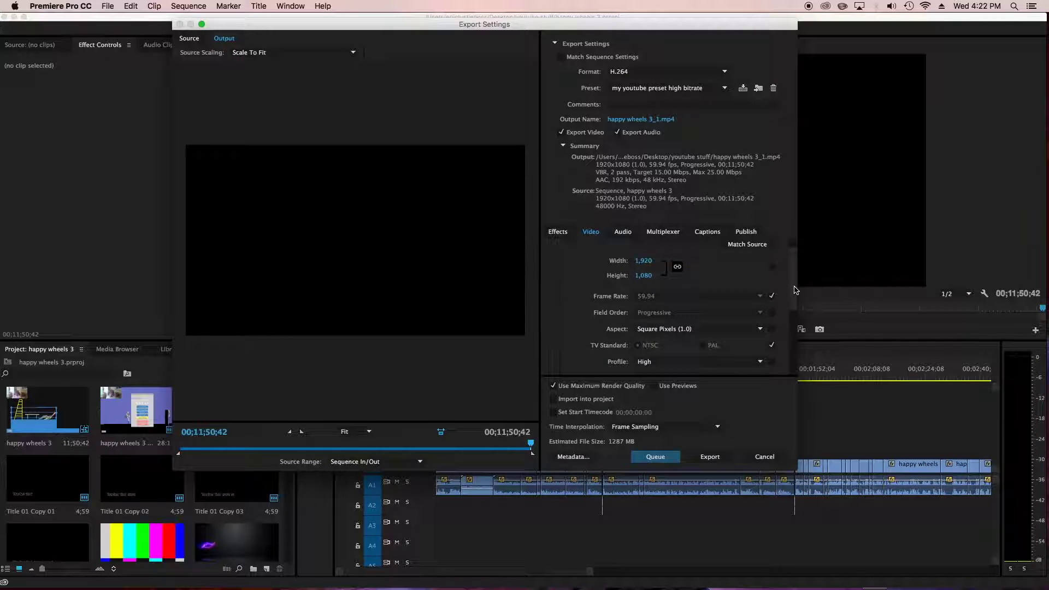
scroll(795, 290, "down", 3)
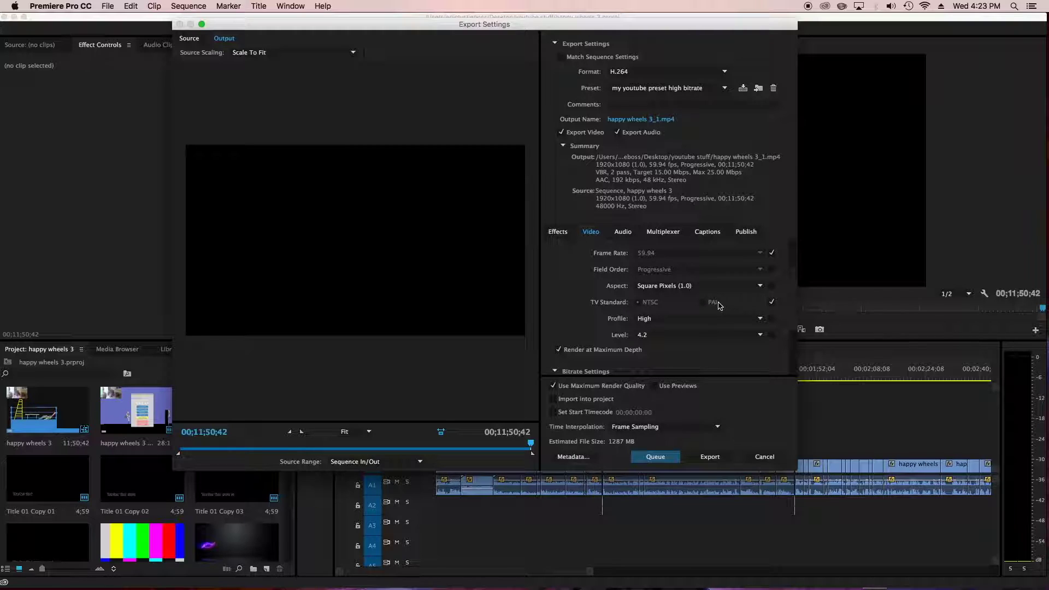
left_click(772, 302)
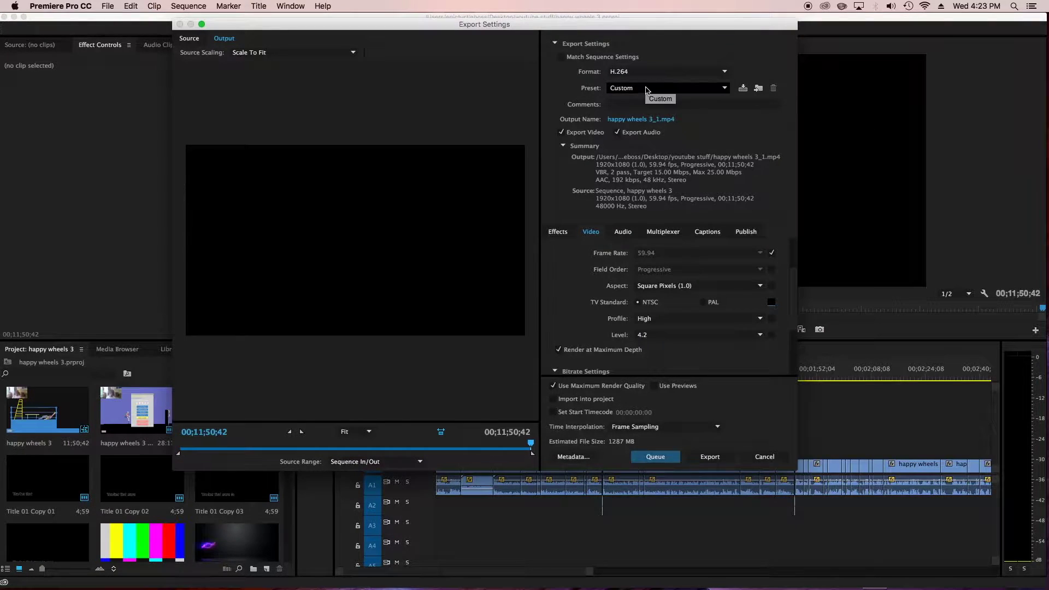
left_click(663, 88)
left_click(667, 115)
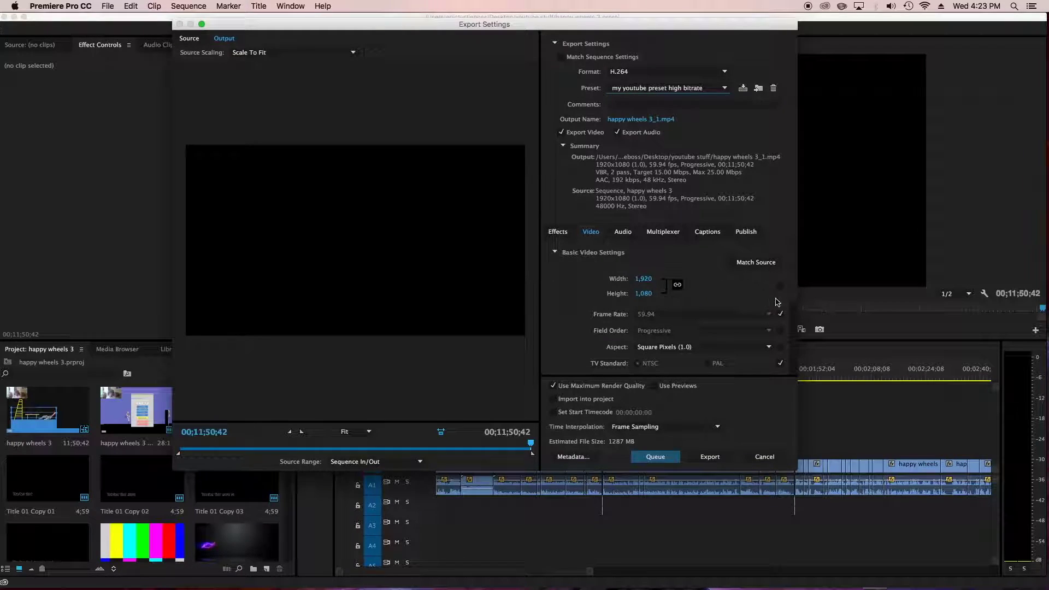
scroll(779, 303, "down", 5)
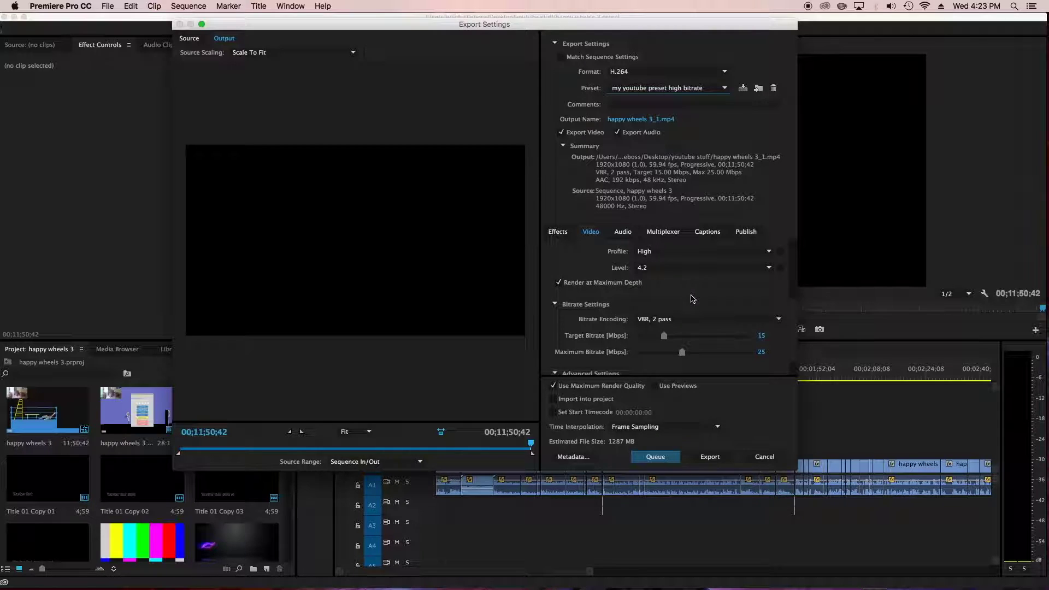
scroll(796, 322, "down", 2)
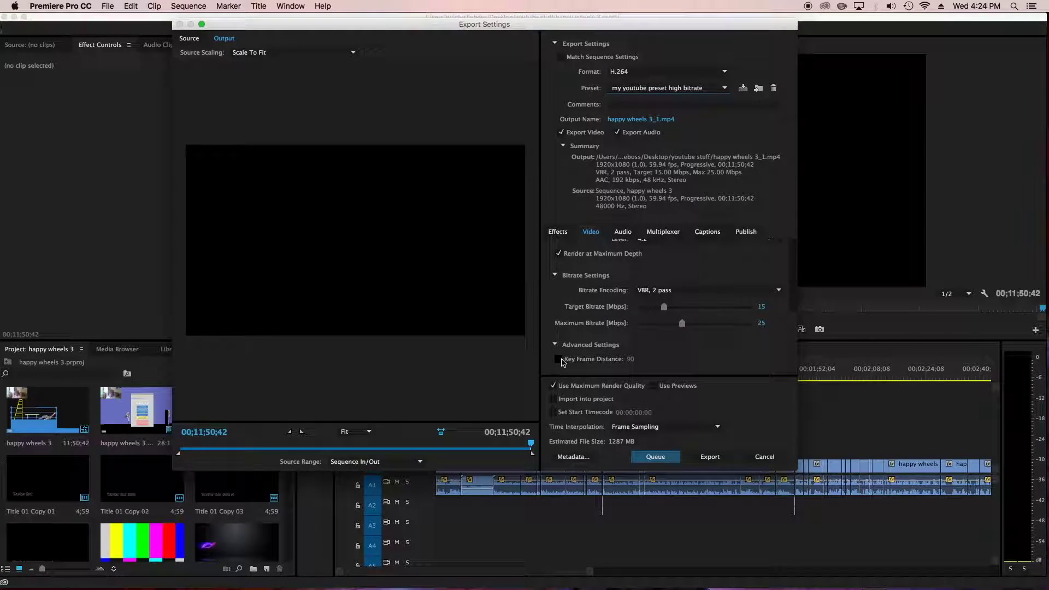
left_click(558, 359)
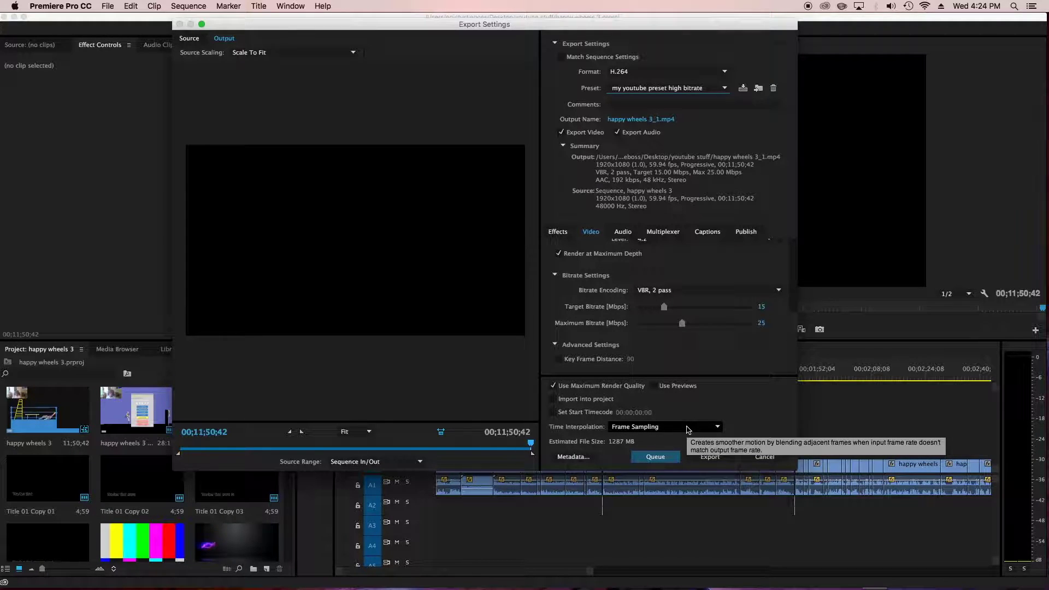
Step: Review the Audio tab: stereo channels, High quality, 192 kbps bitrate, Bitrate precedence
left_click(624, 233)
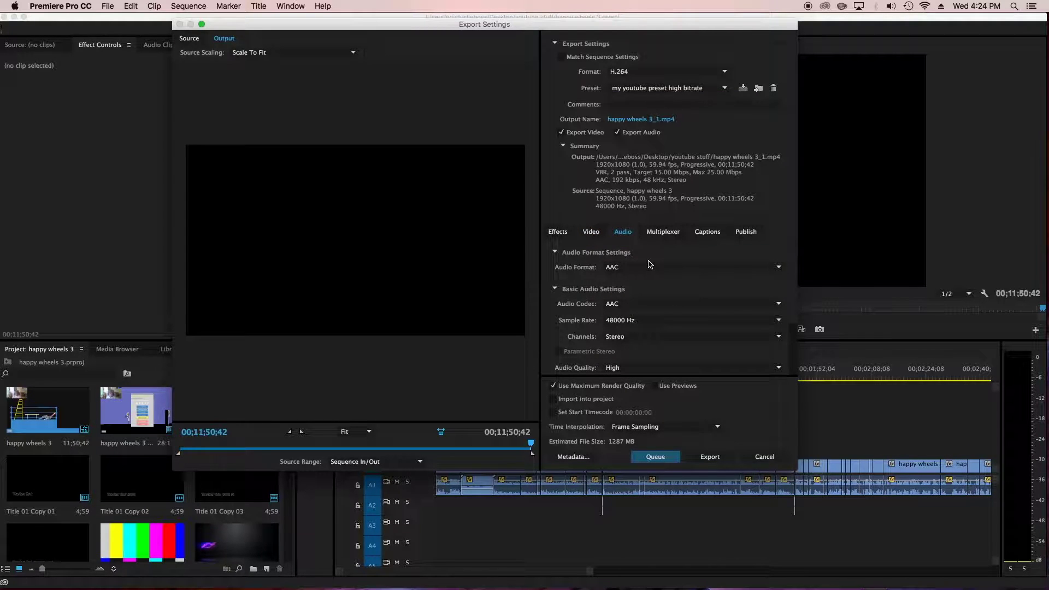
scroll(678, 295, "down", 2)
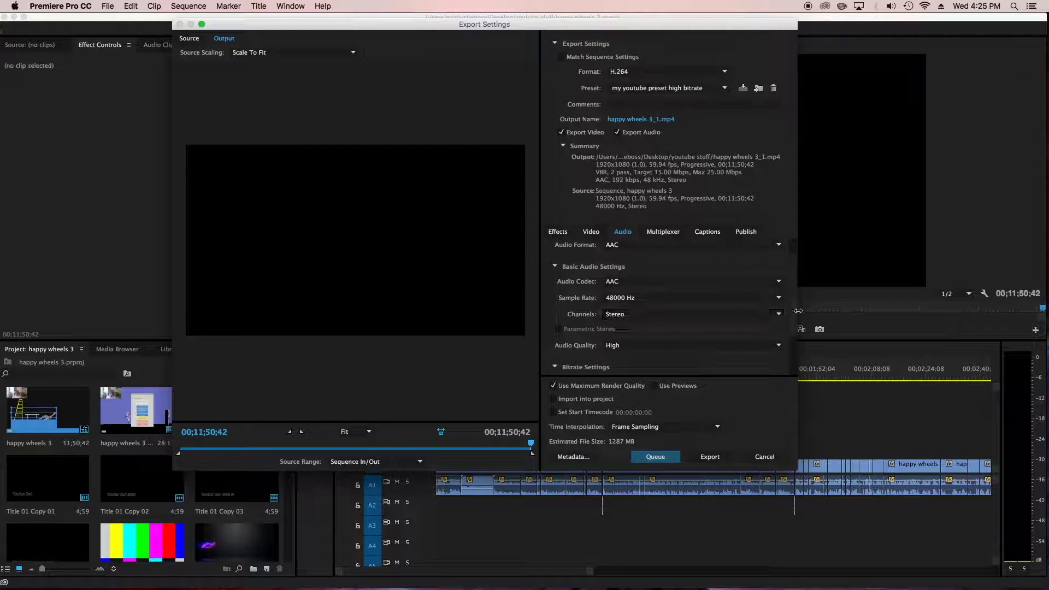
scroll(793, 328, "down", 2)
scroll(799, 330, "down", 3)
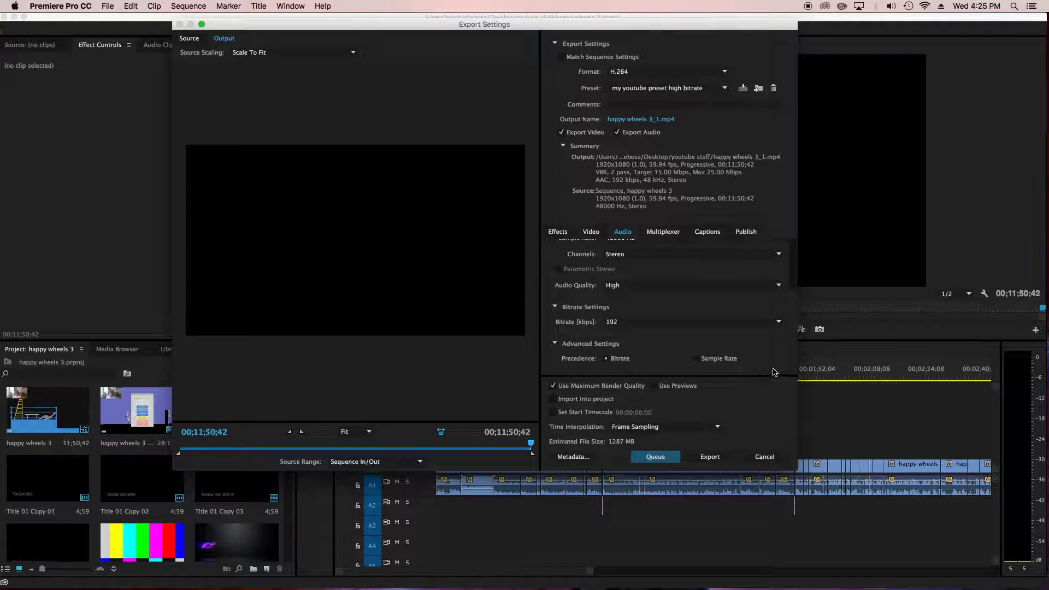
left_click(591, 232)
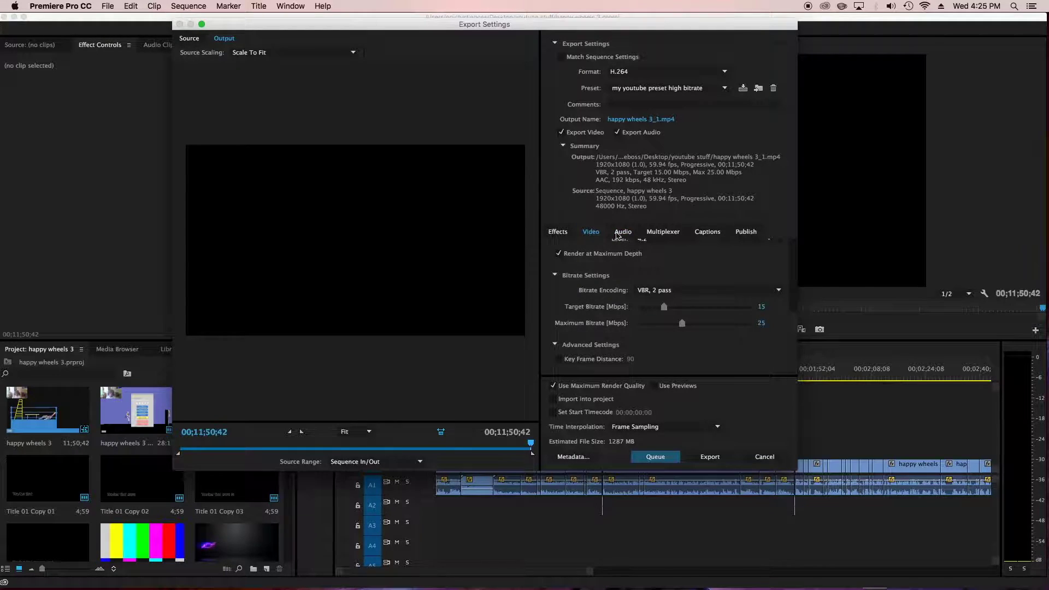
left_click(623, 232)
left_click(659, 233)
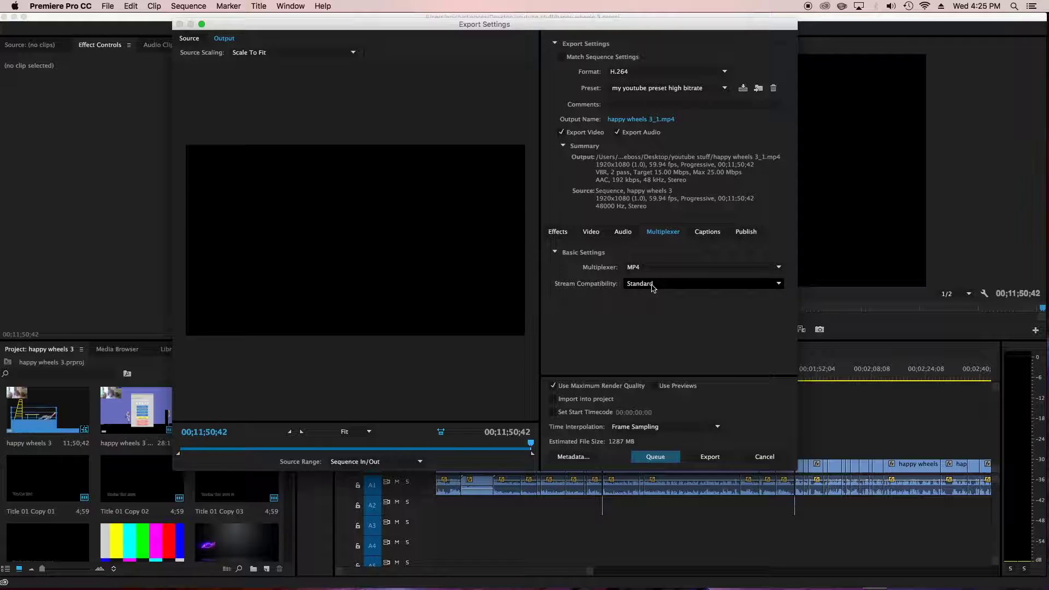
left_click(704, 234)
left_click(666, 235)
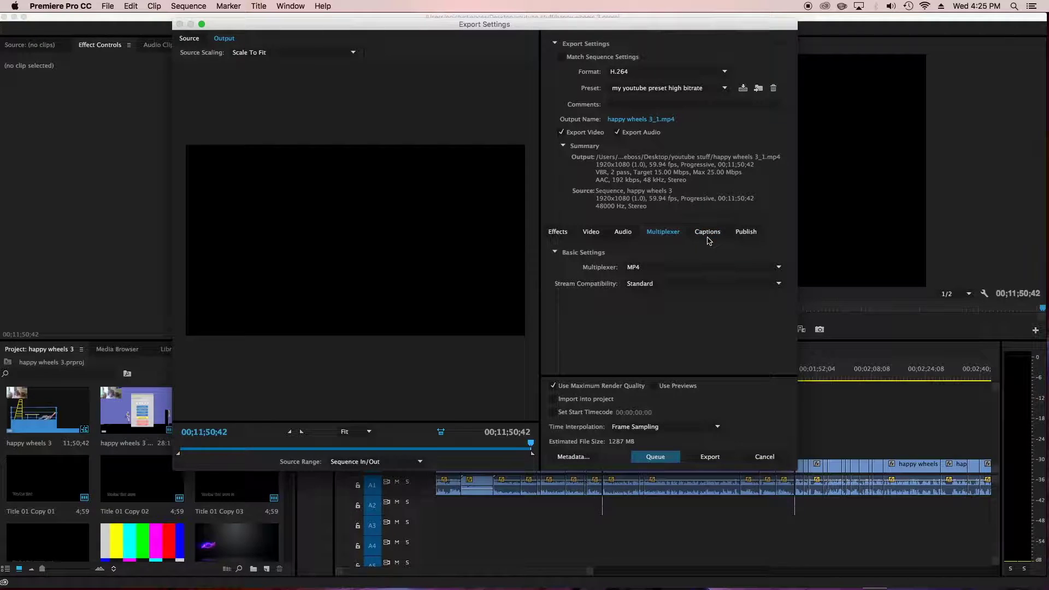
left_click(699, 235)
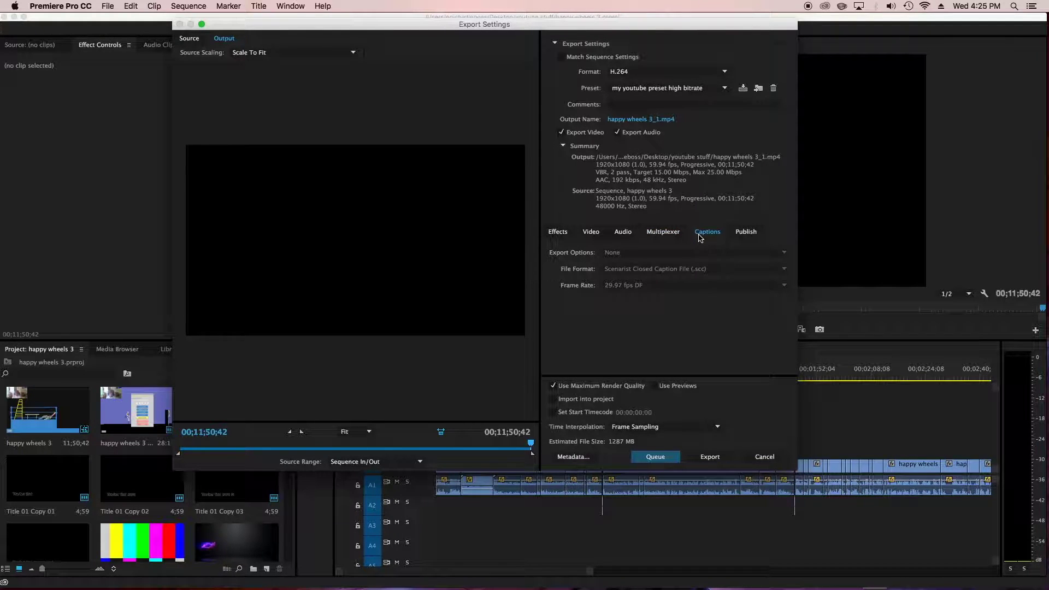
left_click(739, 234)
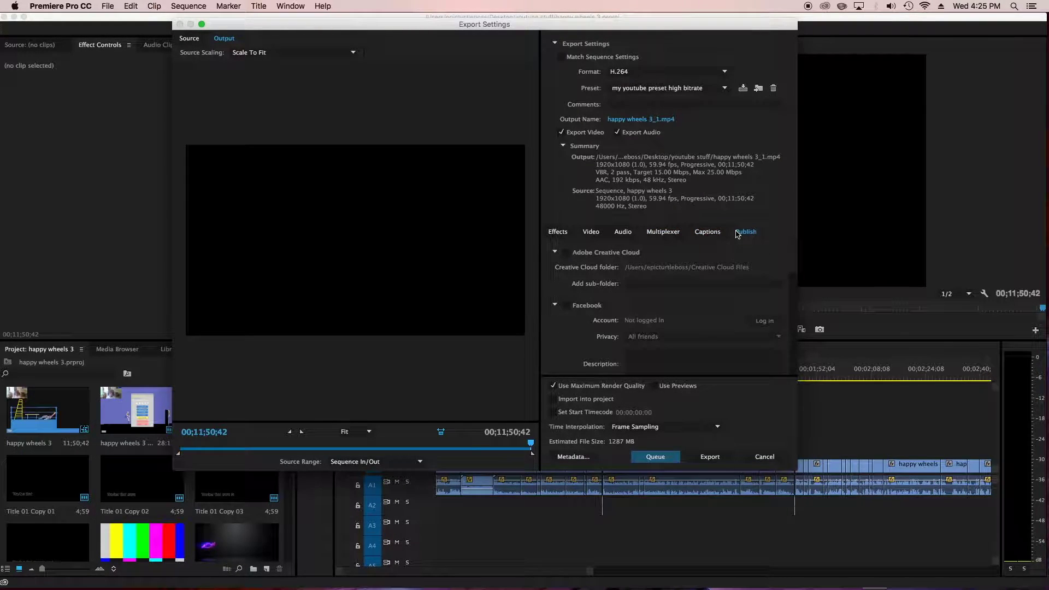
left_click(701, 234)
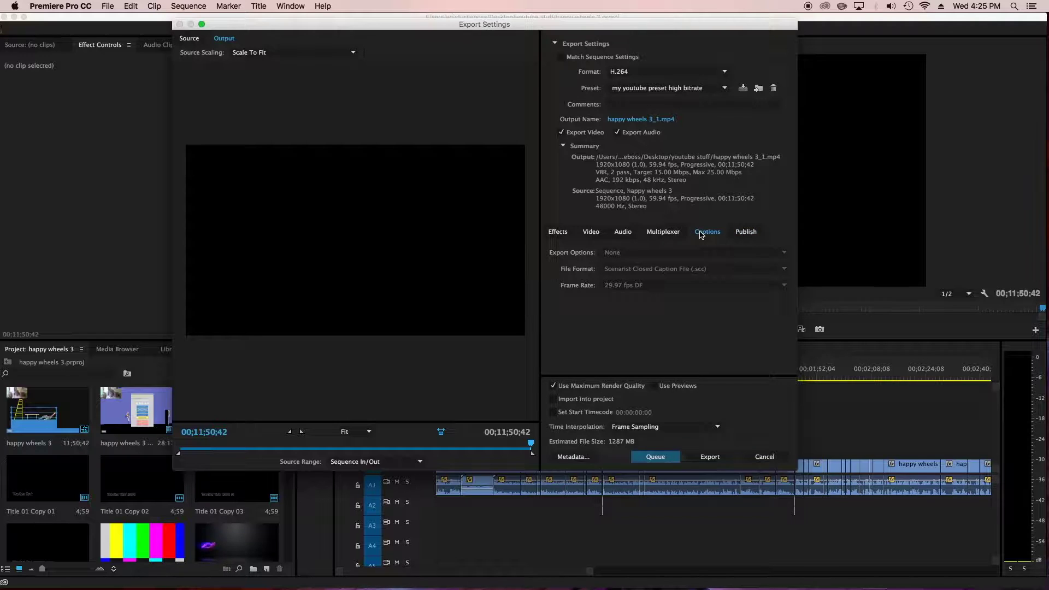
left_click(741, 233)
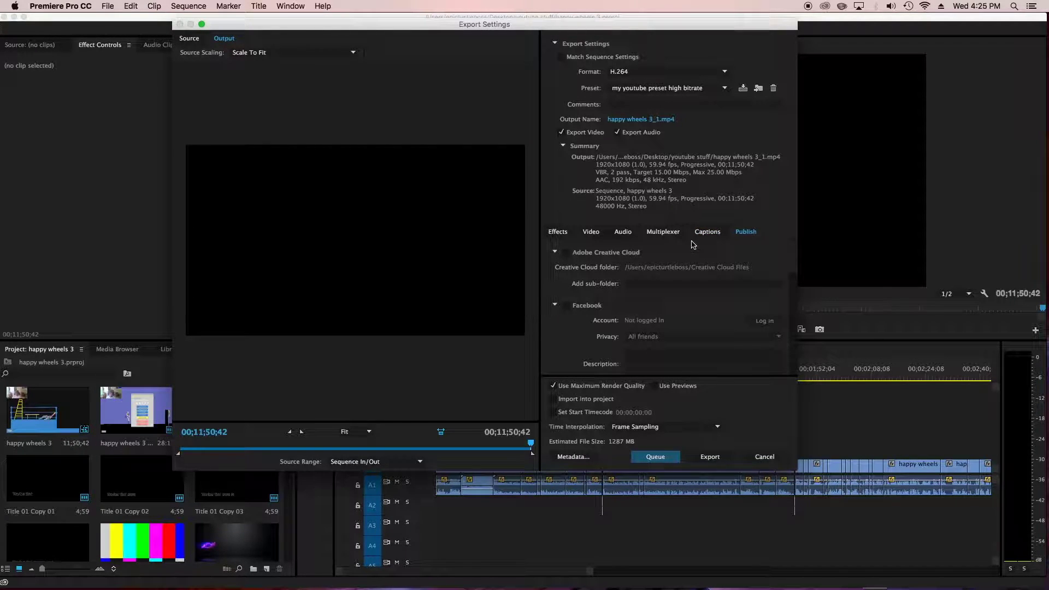
scroll(793, 273, "down", 2)
left_click(626, 233)
left_click(590, 232)
scroll(654, 271, "down", 3)
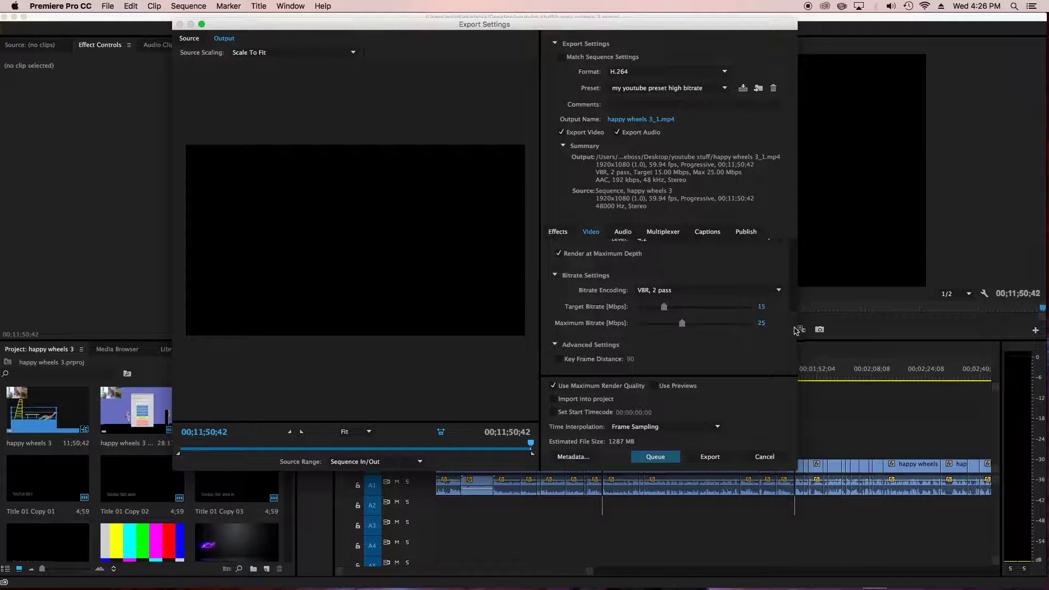
Step: Check Basic Video Settings (1920x1080, 59.94 fps) and dismiss the refused preset overwrite
left_click_drag(794, 330, 791, 244)
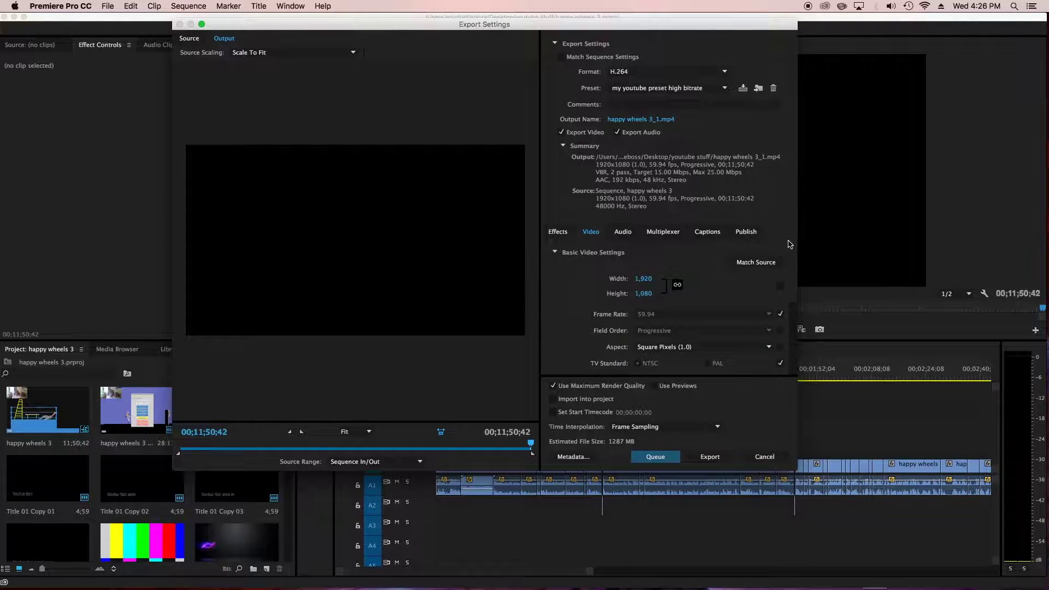
left_click(743, 90)
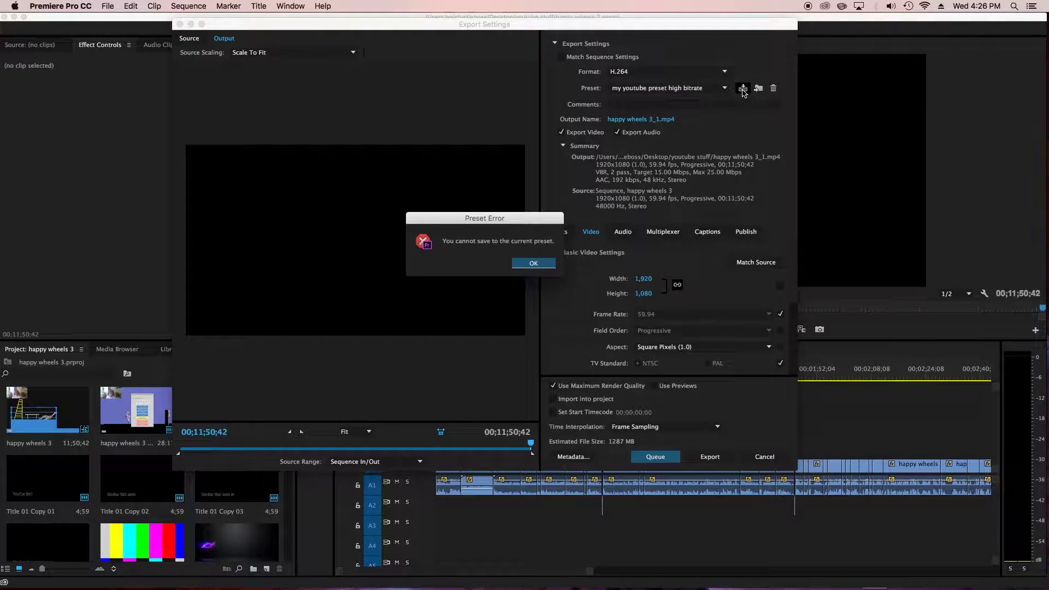
left_click(528, 265)
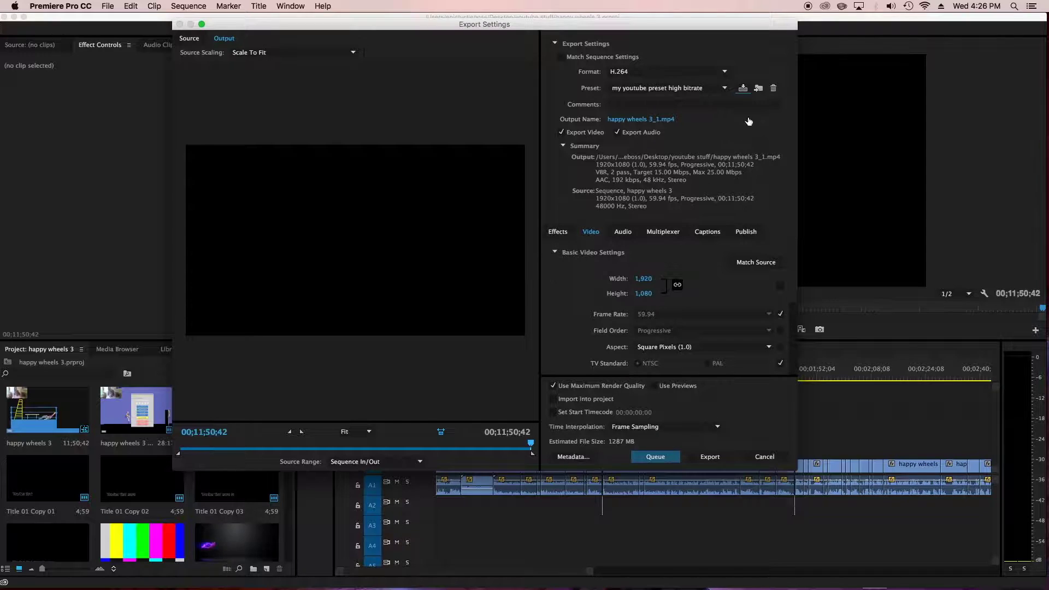
left_click(725, 89)
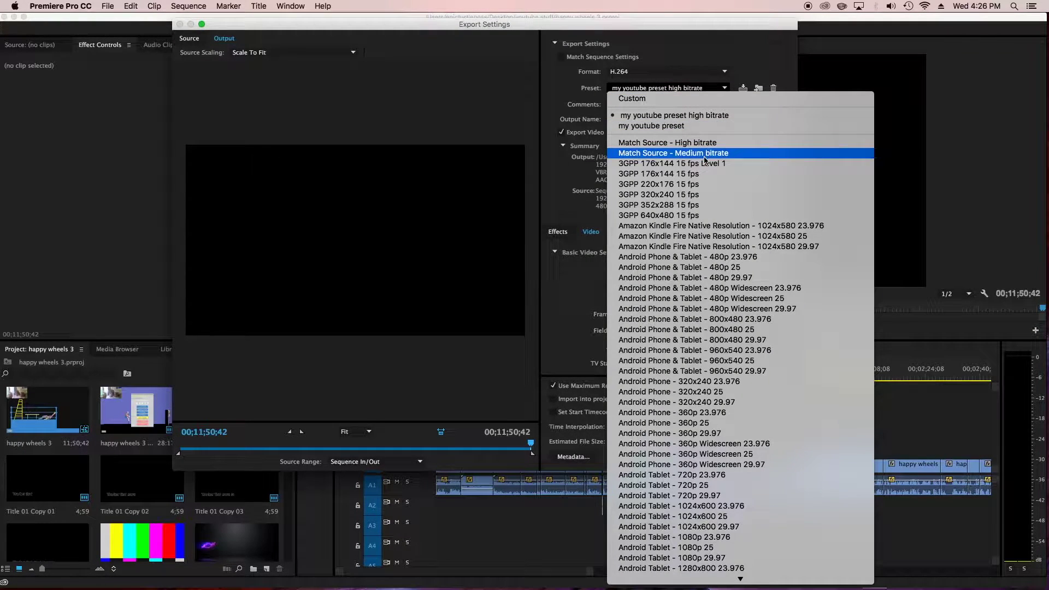
Step: Switch the preset to Custom with H.264 Main profile and level 2.0
left_click(678, 99)
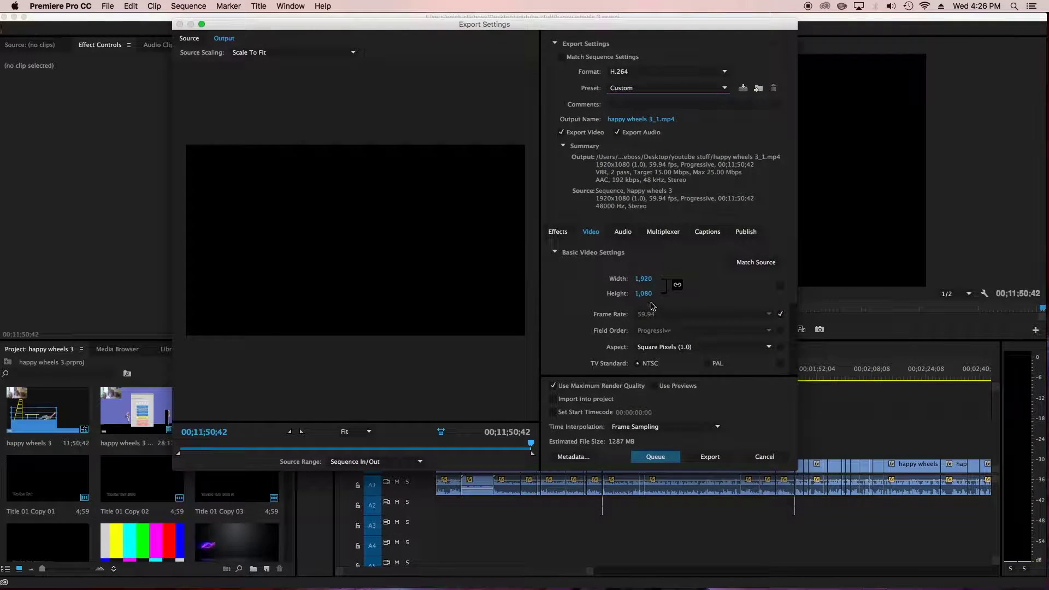
scroll(705, 314, "down", 2)
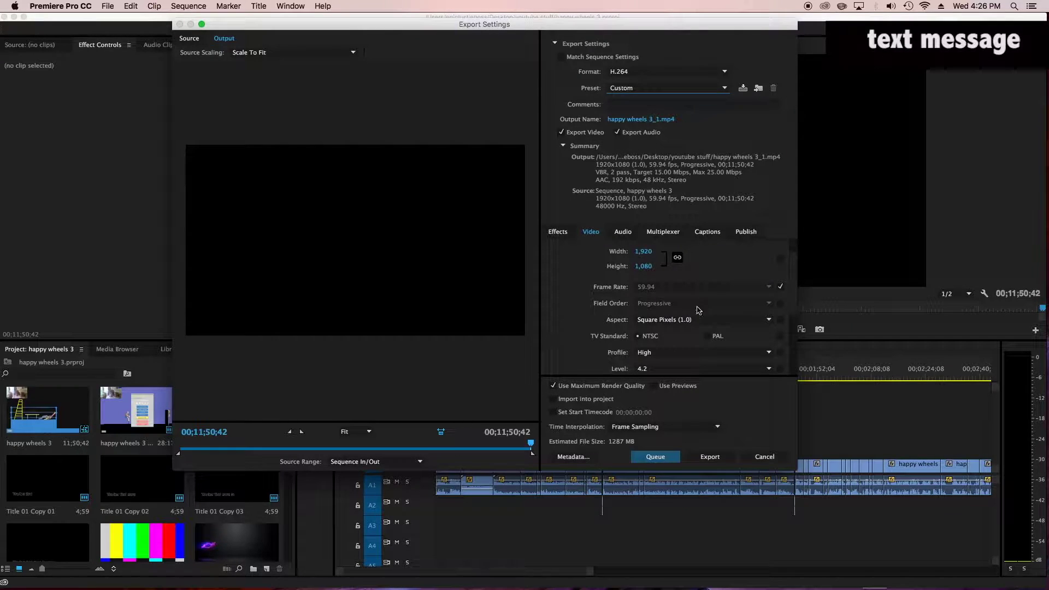
scroll(696, 309, "down", 2)
left_click(670, 313)
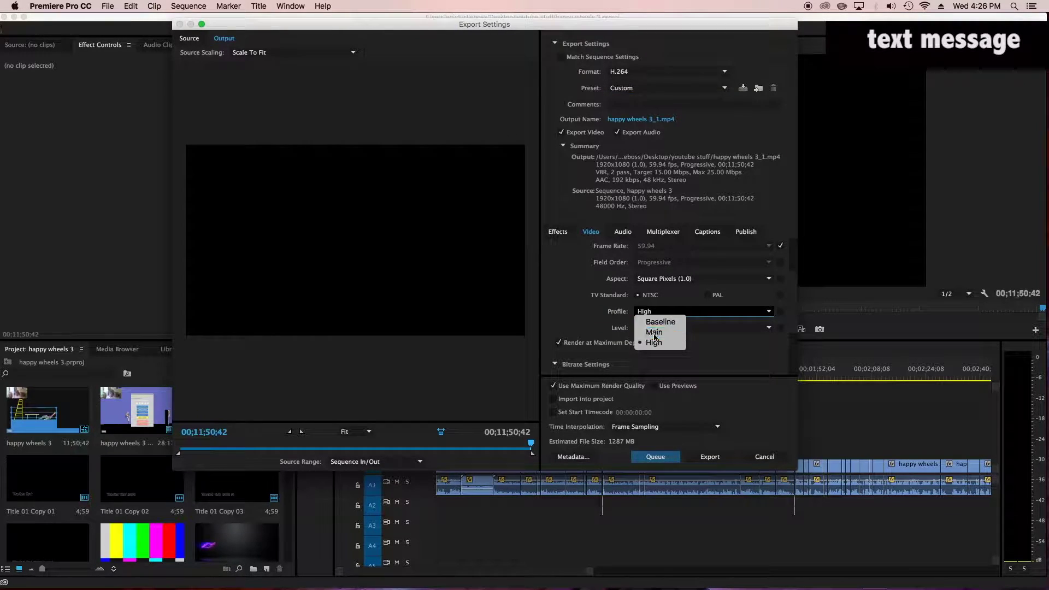
left_click(654, 332)
left_click(653, 328)
left_click(650, 381)
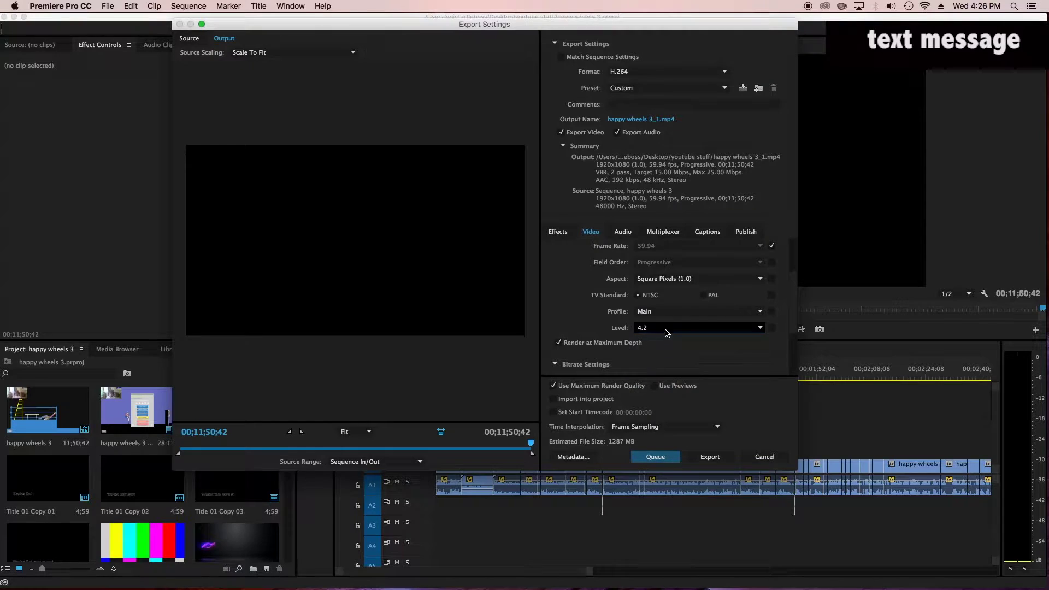
Step: Set pixel aspect to D1/DV PAL Widescreen 16:9 (1.4587) and save as a new preset
scroll(690, 325, "down", 1)
left_click(687, 321)
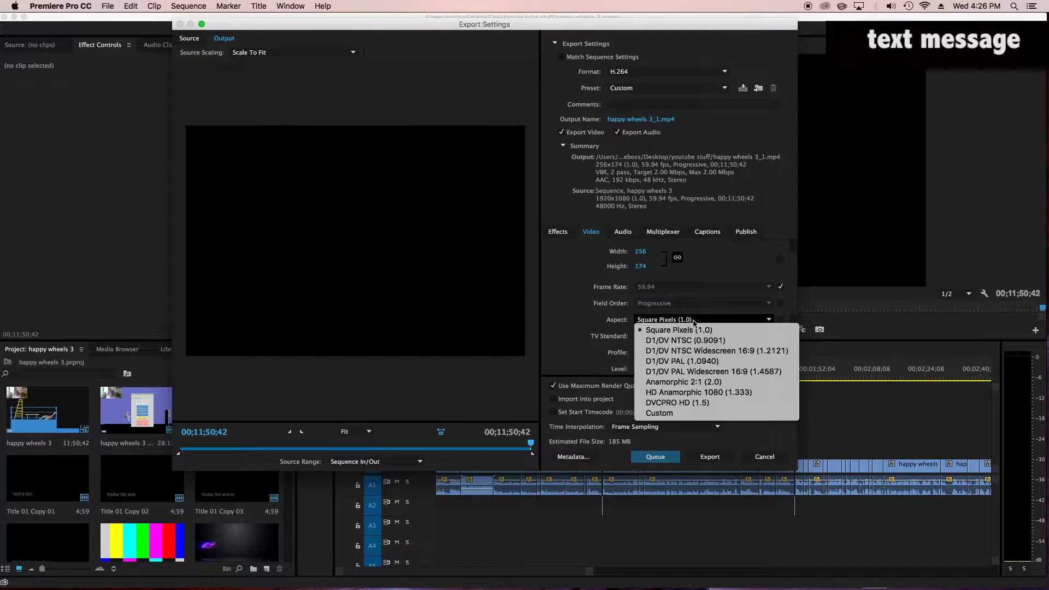
left_click(685, 370)
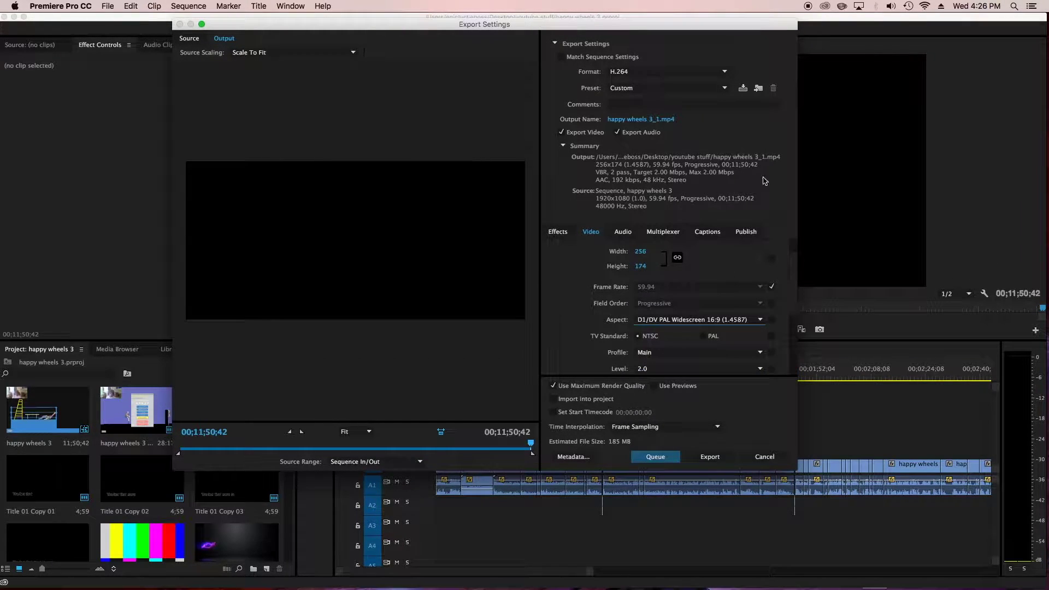
left_click(743, 88)
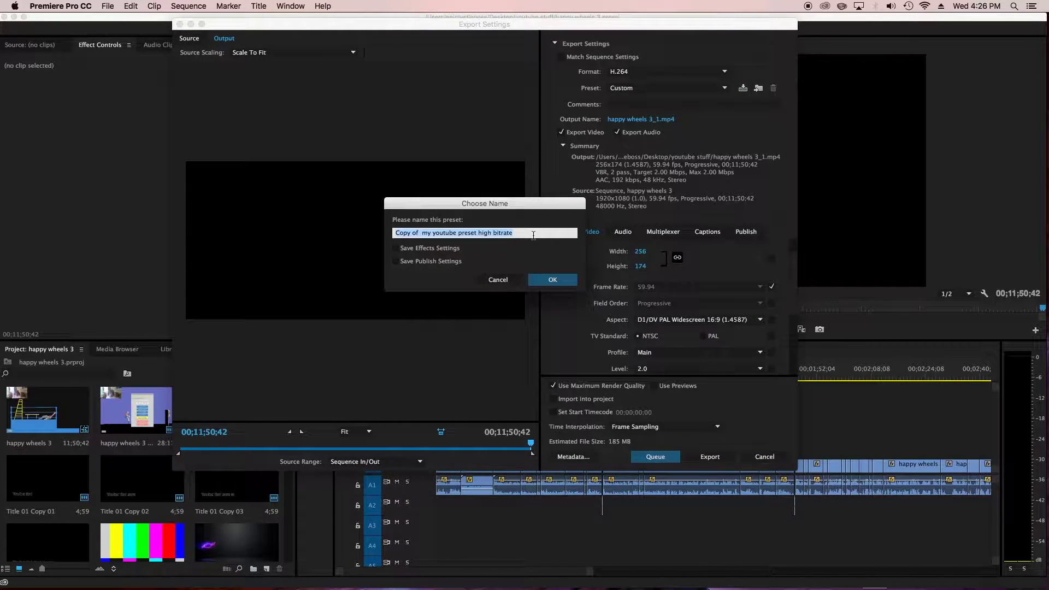
Step: Name the new custom preset 'bananafish' and confirm it
type("bananafish")
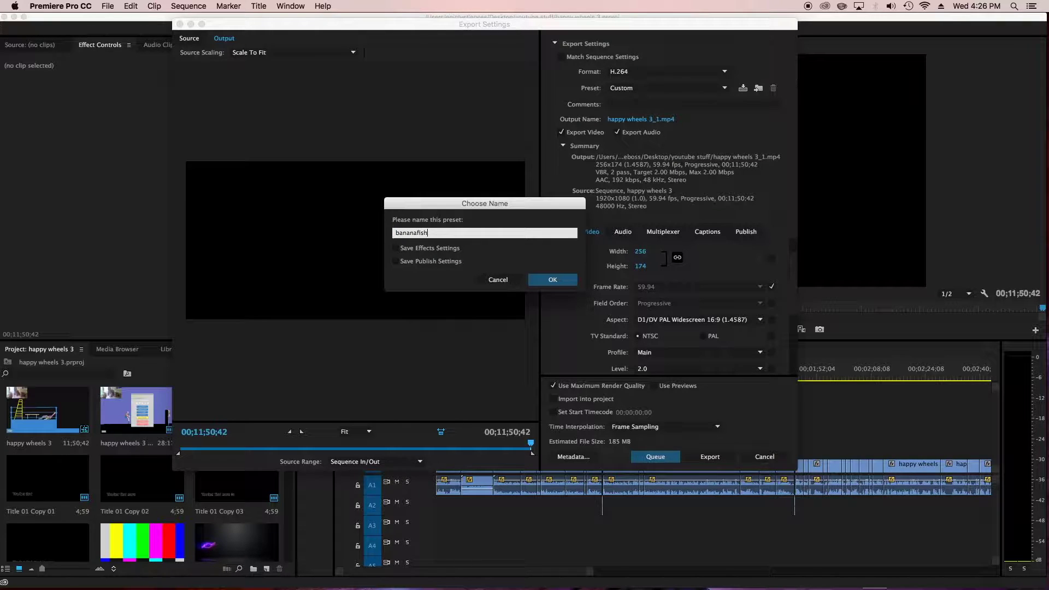
left_click(552, 281)
left_click(551, 280)
left_click(644, 89)
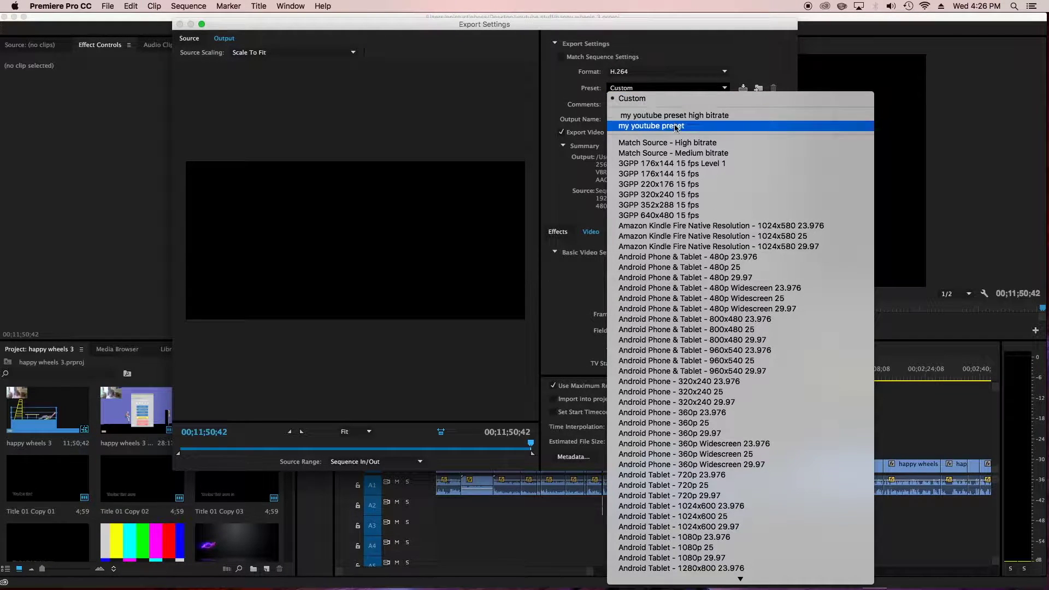
Step: Choose 'my youtube preset high bitrate', restoring 1920x1080 at 59.94 fps and 15/25 Mbps
left_click(664, 94)
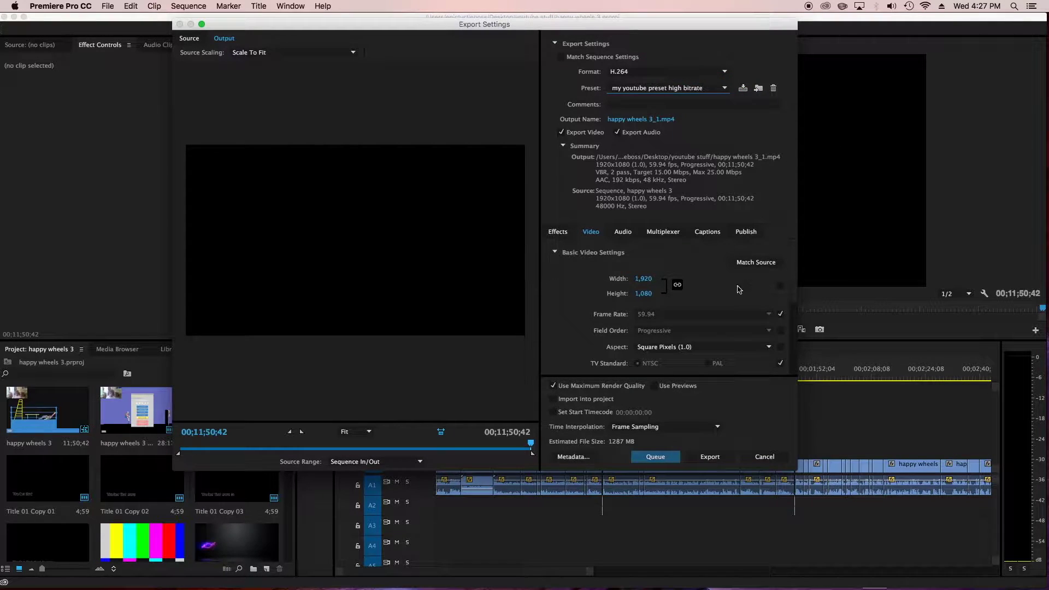
Step: Start encoding happy wheels 3 with the current settings, reaching Pass 1 of 2 at 0%
left_click(719, 464)
left_click(710, 457)
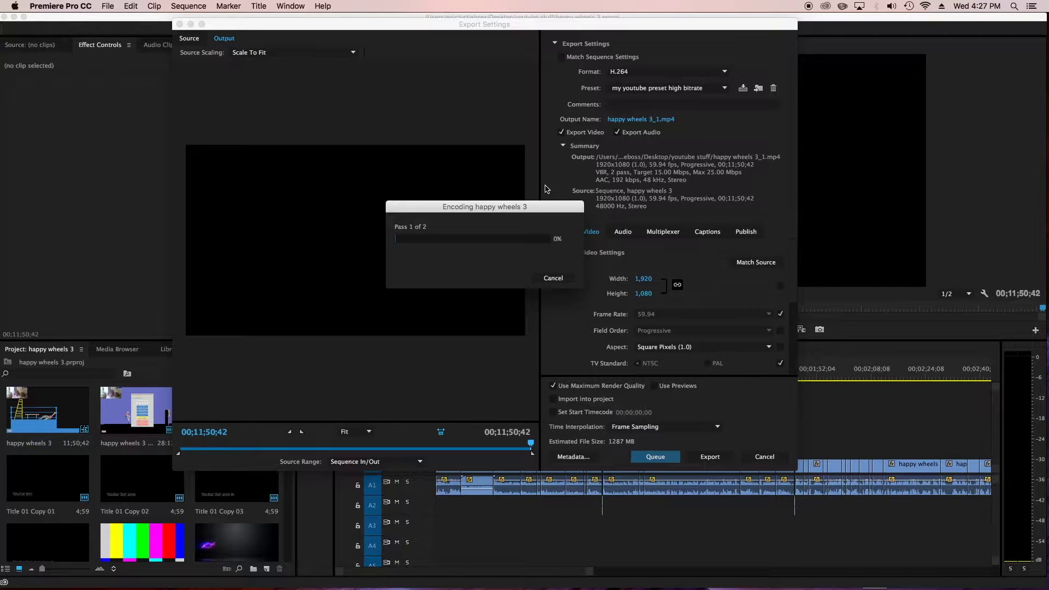
left_click(550, 281)
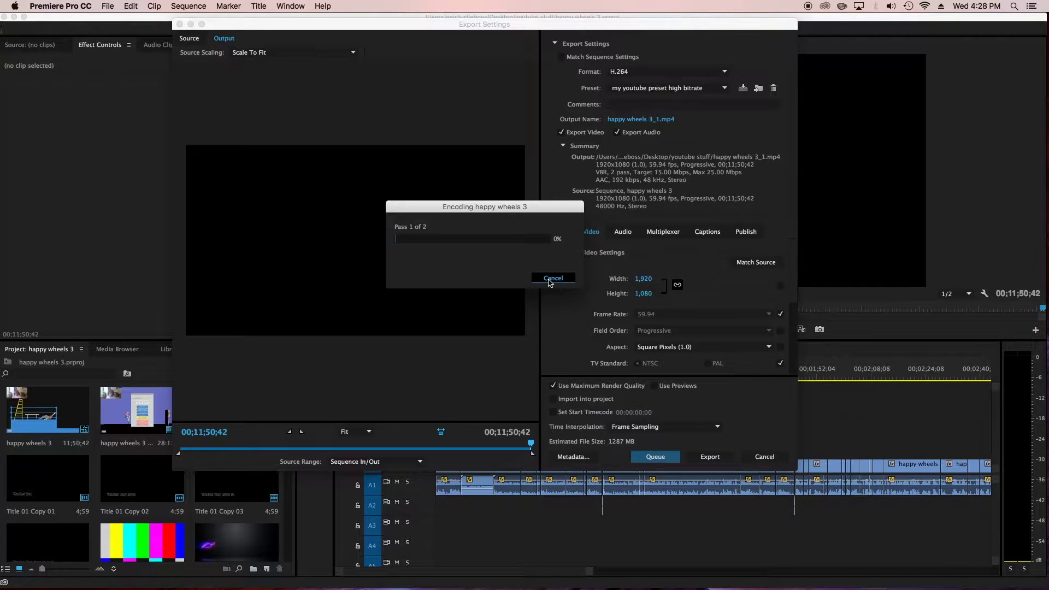